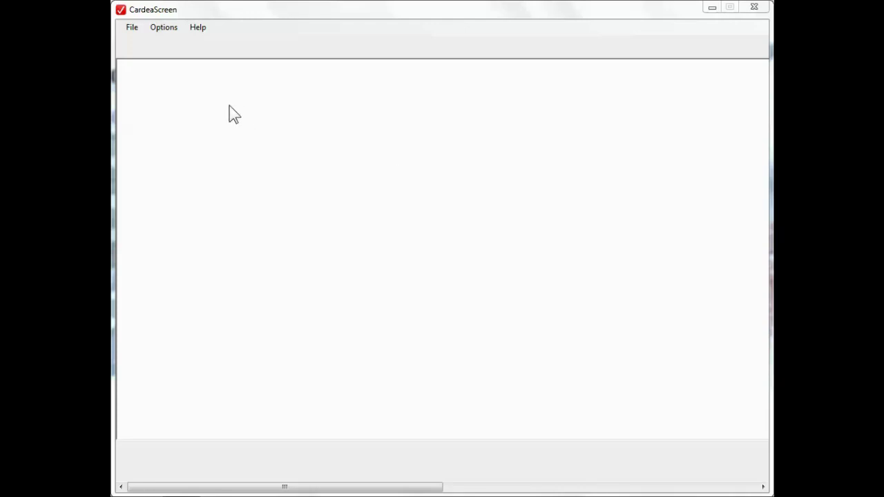
Step: Turn on review mode as the second listed reviewer and bring up the Select ECG study list
{"action": "left_click", "coordinate": [168, 31]}
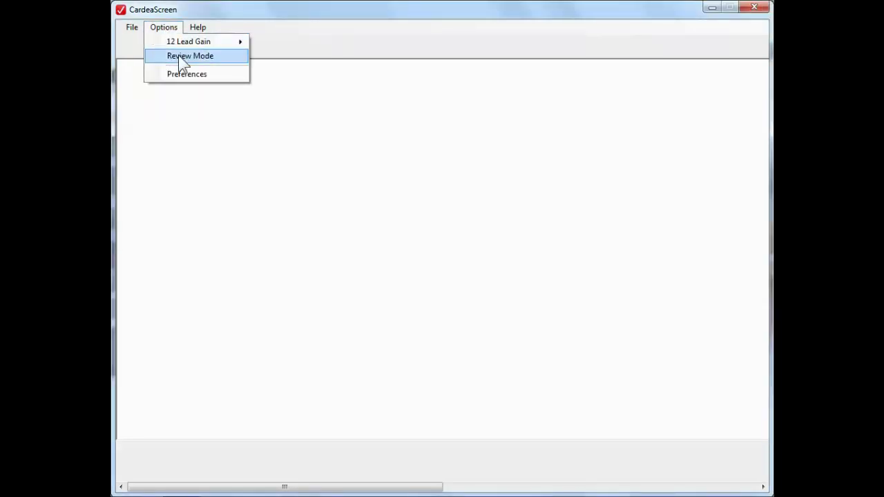
{"action": "left_click", "coordinate": [184, 57]}
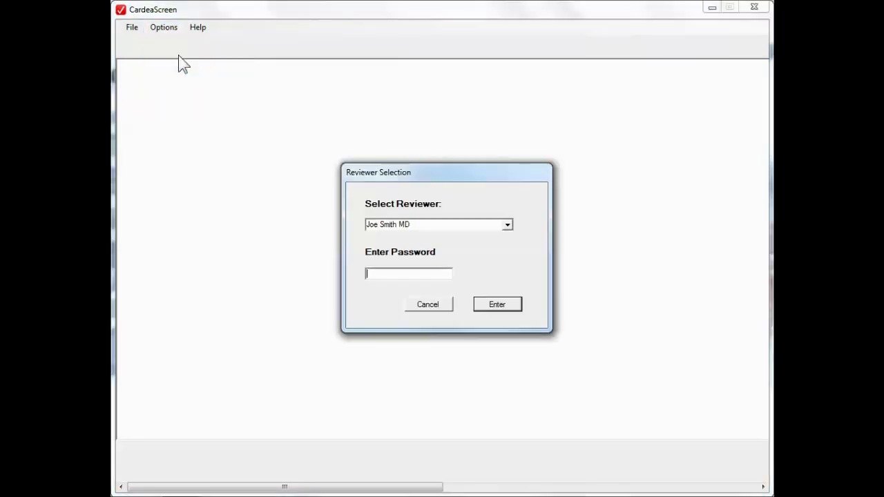
{"action": "left_click", "coordinate": [508, 225]}
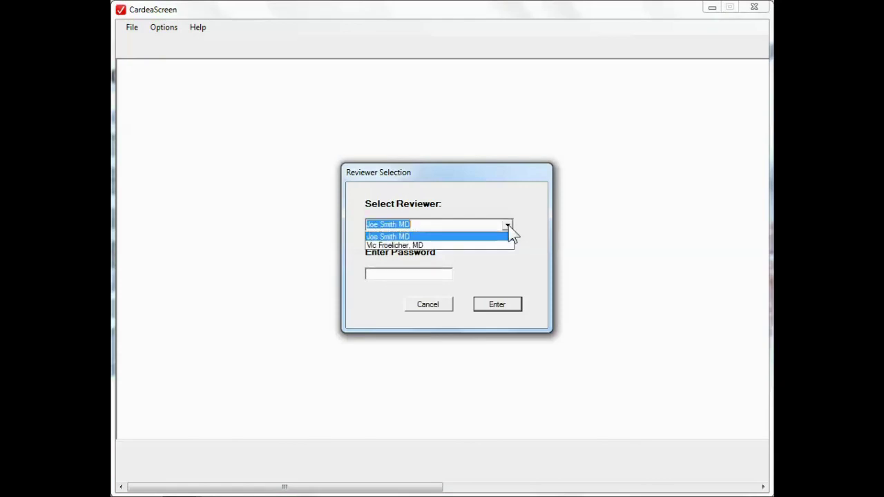
{"action": "left_click", "coordinate": [444, 245]}
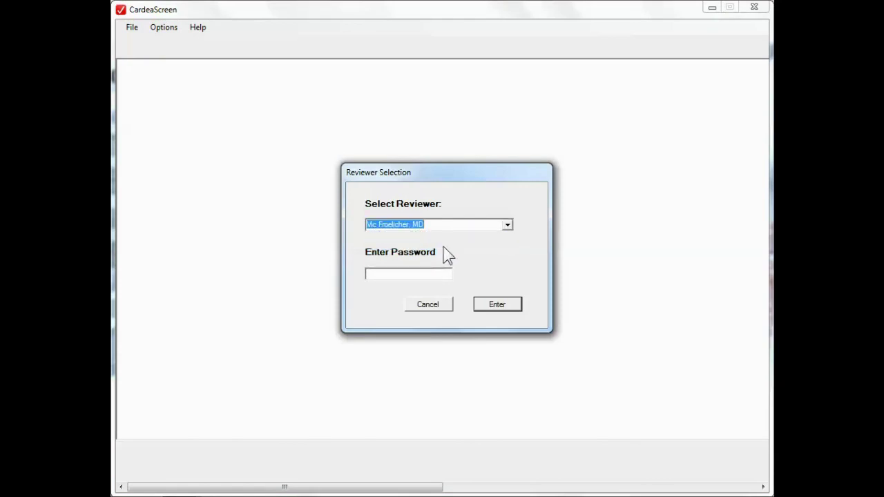
{"action": "left_click", "coordinate": [498, 305]}
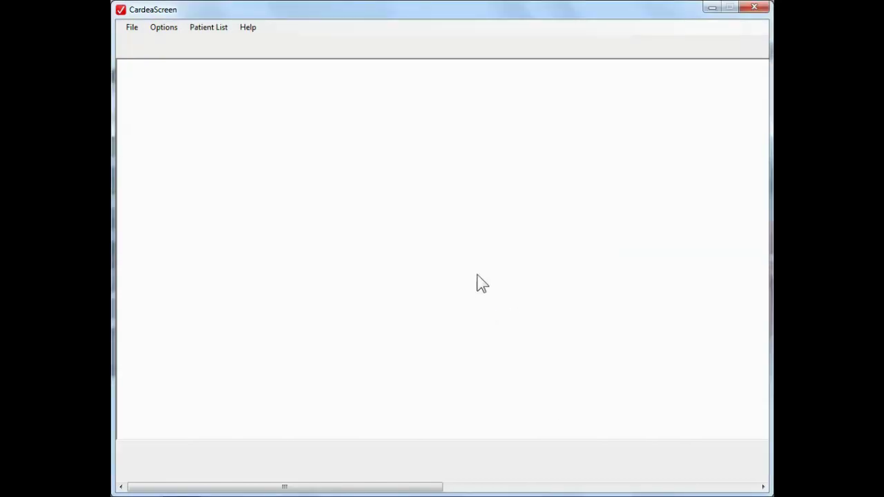
{"action": "left_click", "coordinate": [205, 31]}
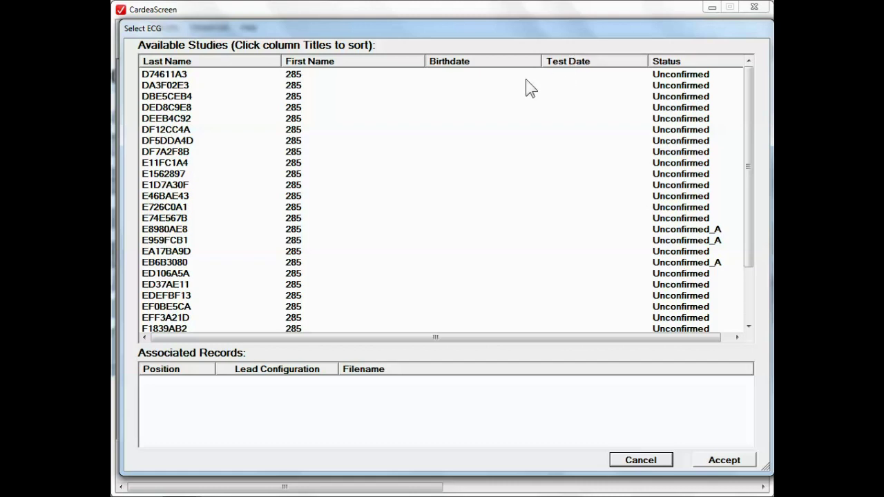
Step: Sort the studies by last name, then by status with Unconfirmed_A studies first
{"action": "left_click", "coordinate": [166, 61]}
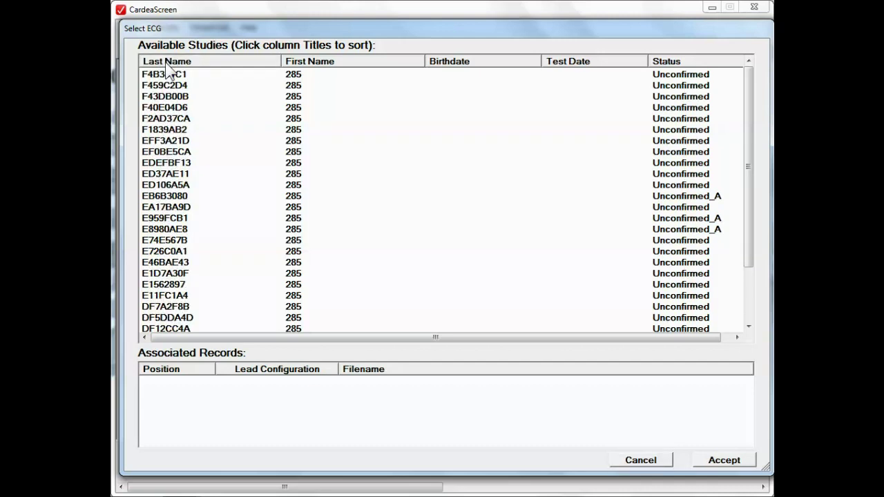
{"action": "left_click", "coordinate": [166, 62]}
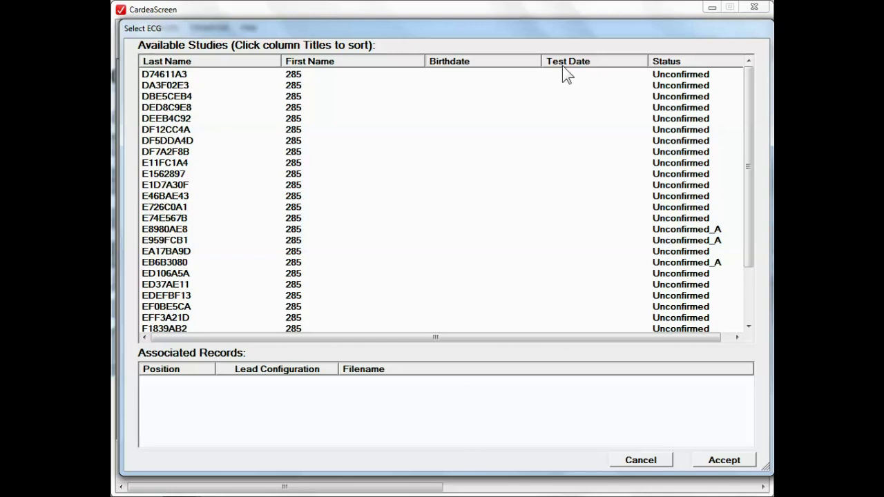
{"action": "left_click", "coordinate": [666, 63]}
{"action": "left_click", "coordinate": [667, 66]}
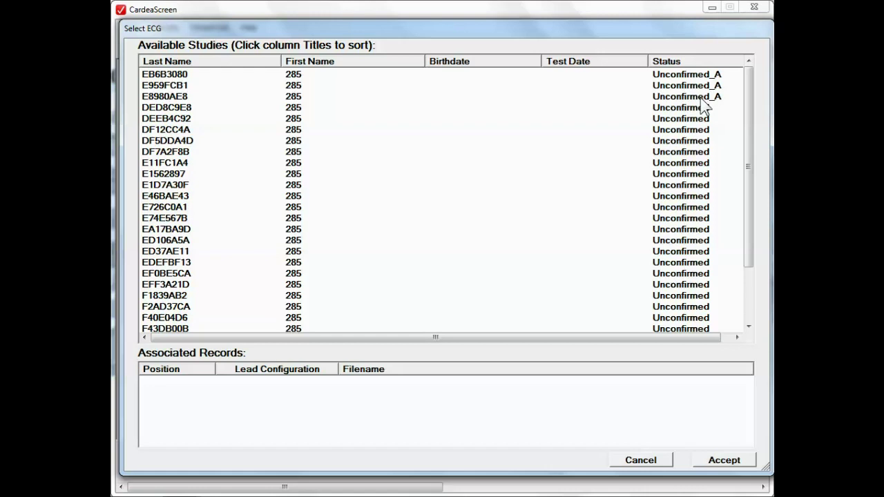
{"action": "left_click", "coordinate": [163, 76]}
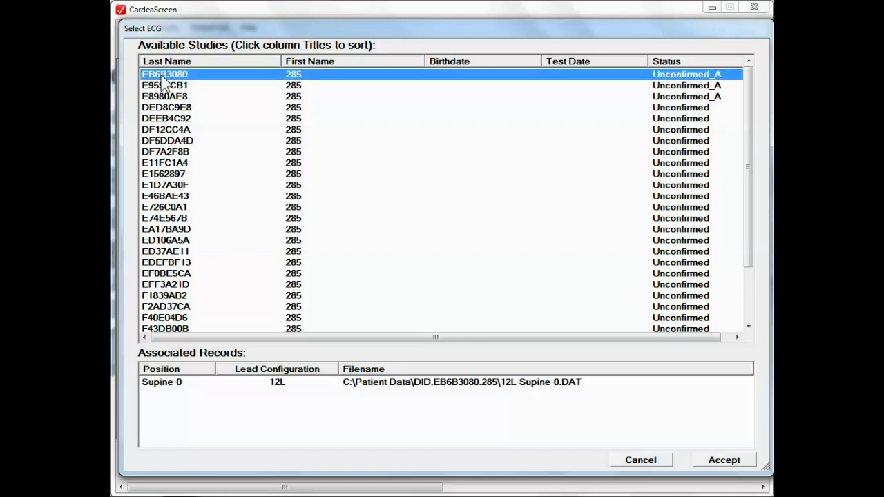
{"action": "left_click", "coordinate": [732, 464]}
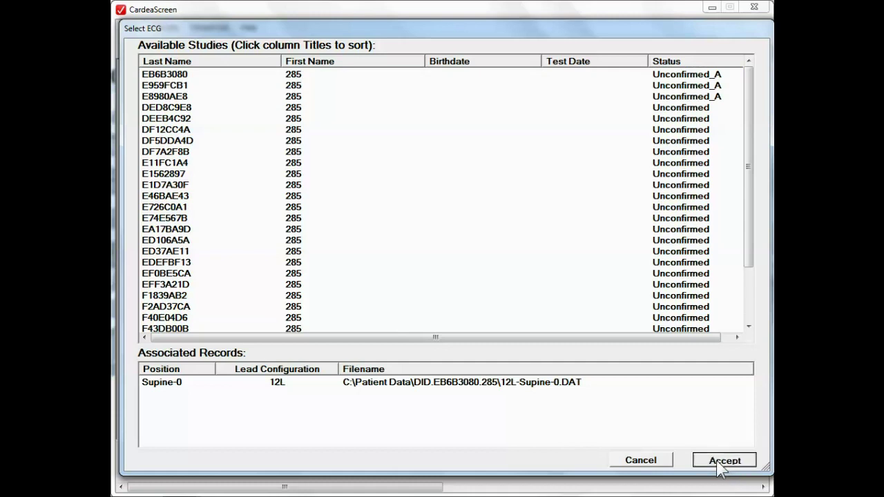
{"action": "left_click", "coordinate": [556, 384]}
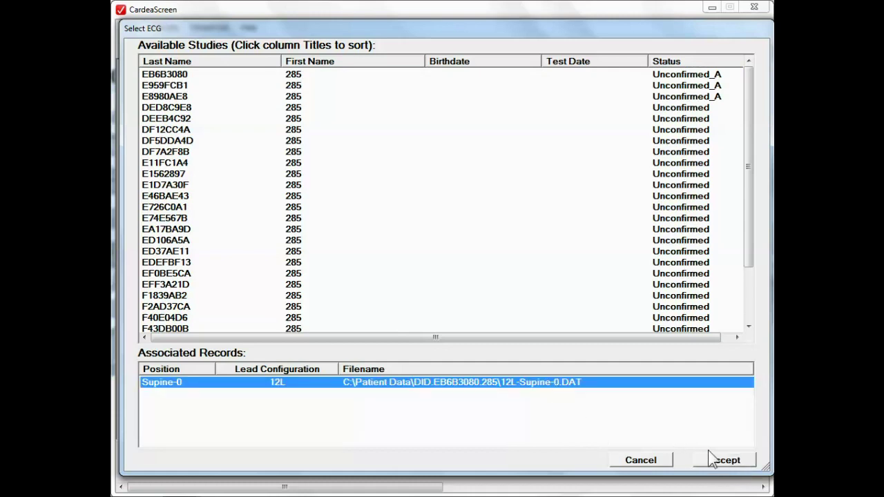
{"action": "left_click", "coordinate": [713, 459]}
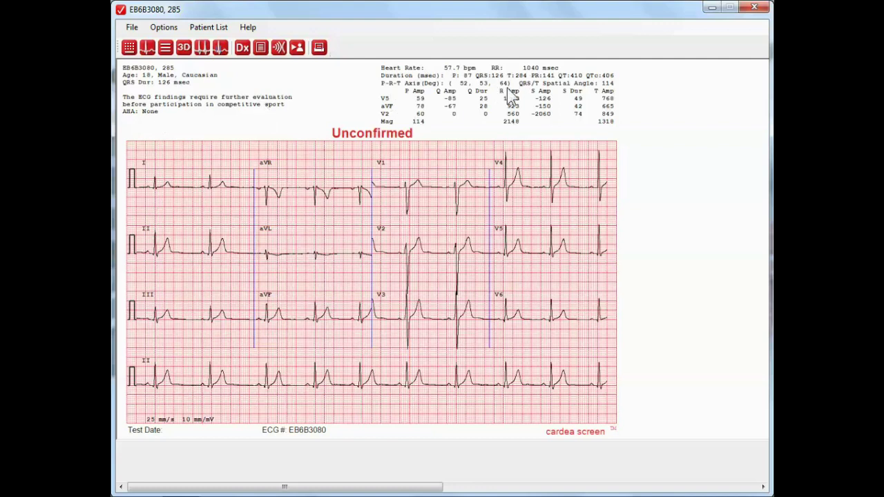
Step: Show the averaged median beat of all 12 leads at 50 mm/s and 20 mm/mV
{"action": "left_click", "coordinate": [152, 54]}
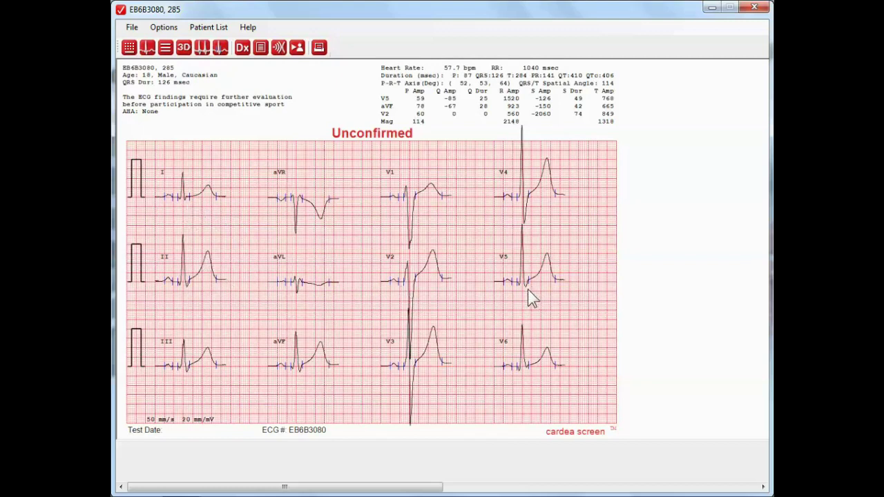
Step: View the 3D vector loops and raw rhythm strips, ending in Phase Edit with P, Q, S, T markers
{"action": "left_click", "coordinate": [183, 47]}
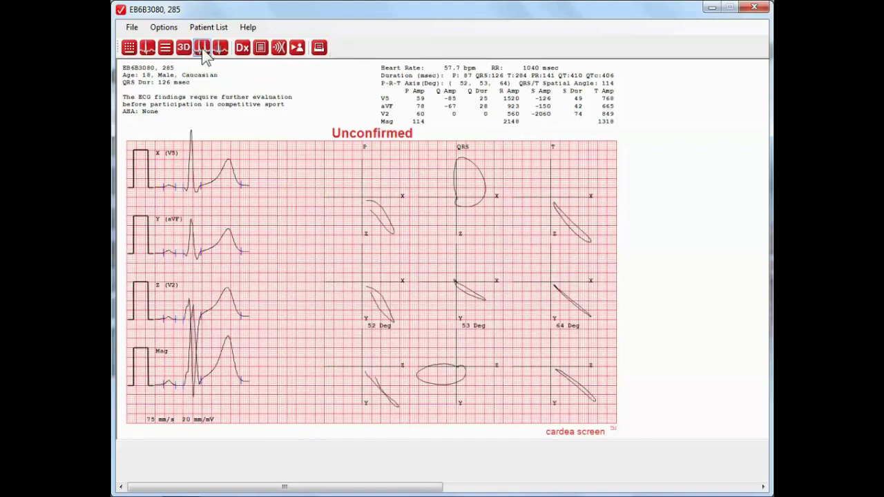
{"action": "left_click", "coordinate": [202, 49]}
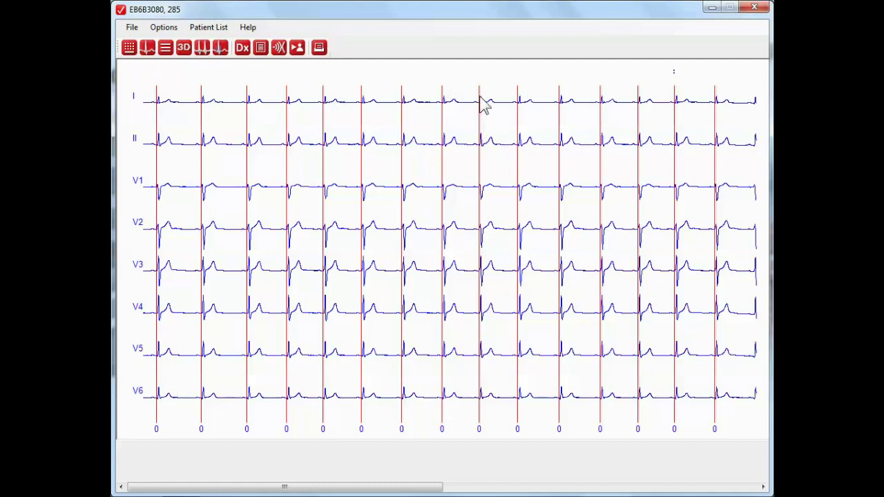
{"action": "left_click", "coordinate": [220, 50]}
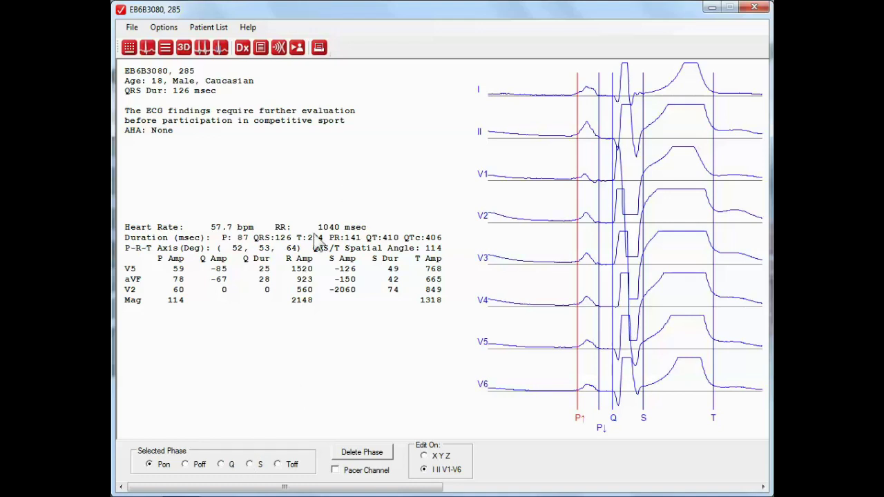
{"action": "left_click", "coordinate": [243, 47]}
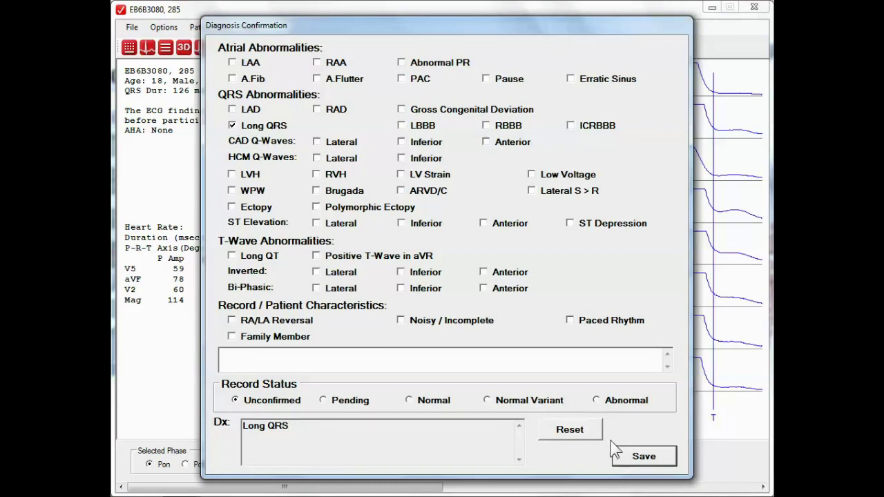
{"action": "left_click", "coordinate": [595, 401]}
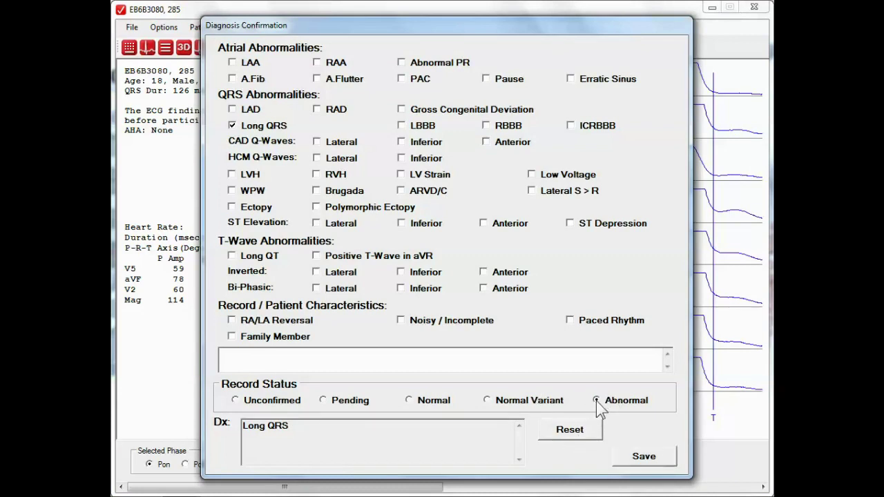
{"action": "left_click", "coordinate": [644, 457]}
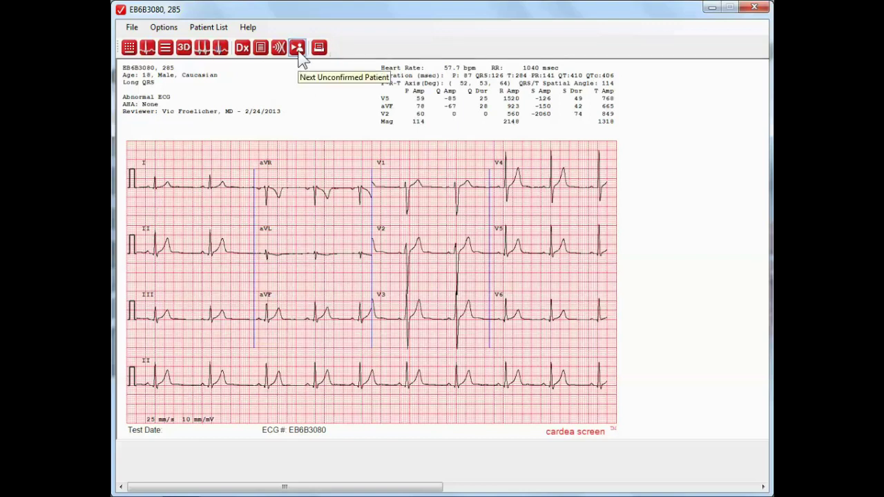
{"action": "left_click", "coordinate": [297, 48]}
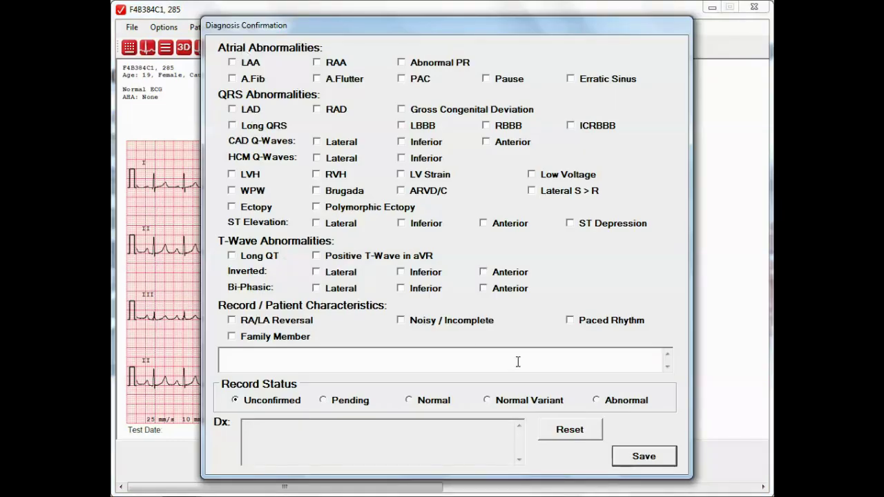
{"action": "left_click", "coordinate": [410, 401]}
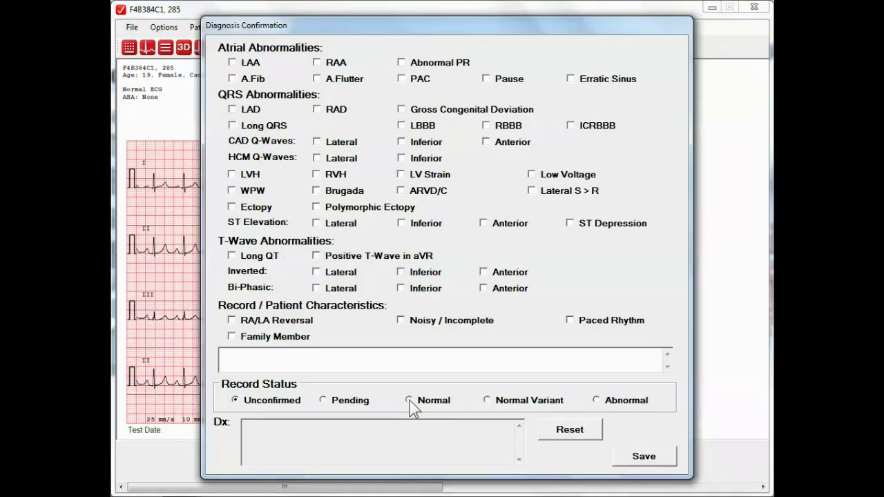
{"action": "left_click", "coordinate": [650, 461]}
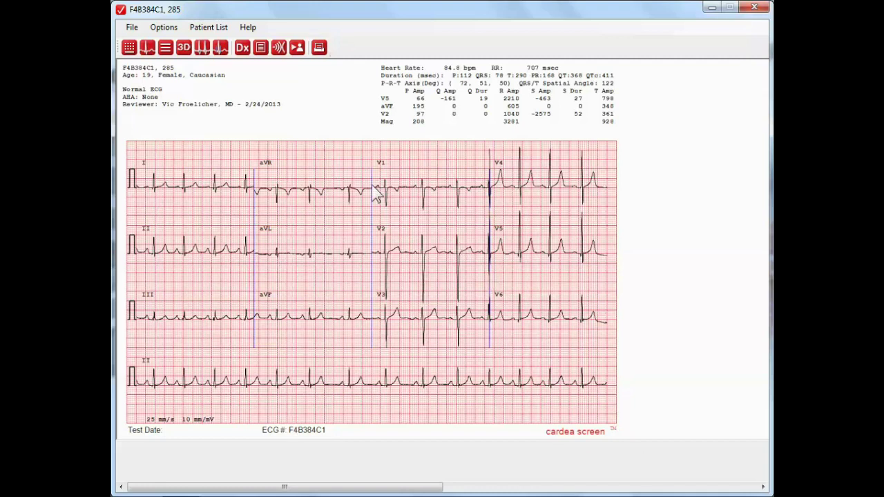
{"action": "left_click", "coordinate": [297, 48]}
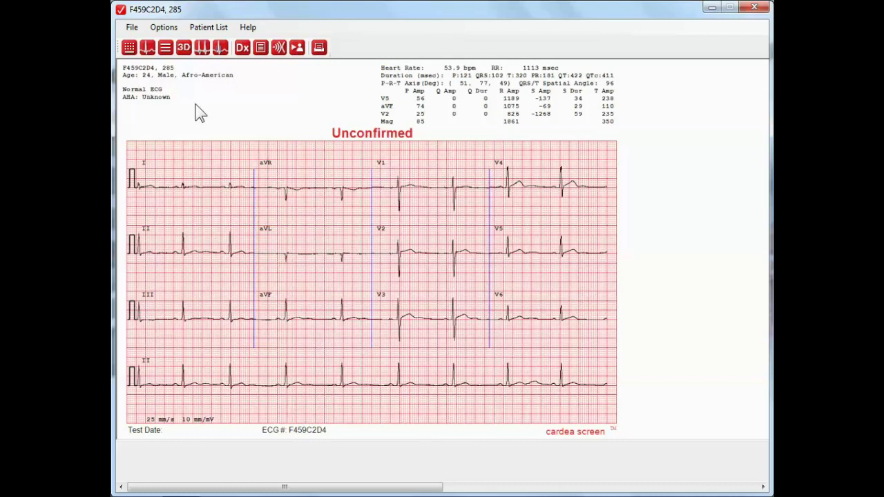
{"action": "left_click", "coordinate": [245, 53]}
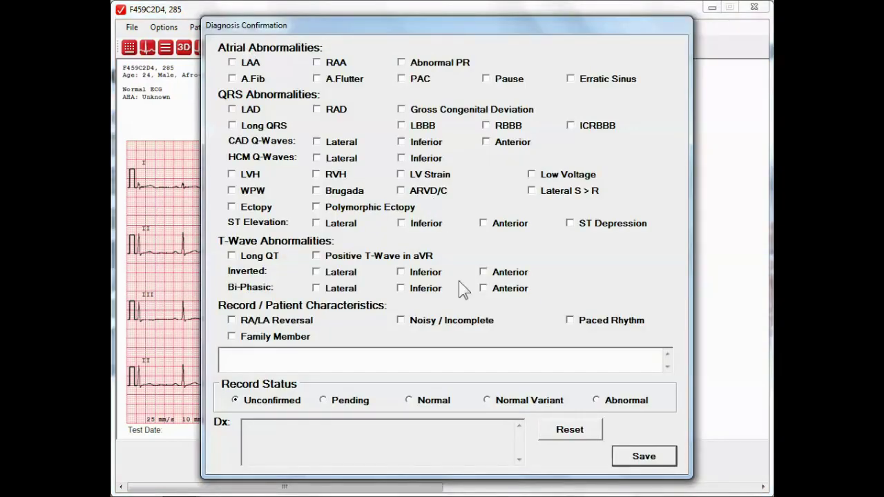
{"action": "left_click", "coordinate": [408, 400]}
{"action": "left_click", "coordinate": [652, 457]}
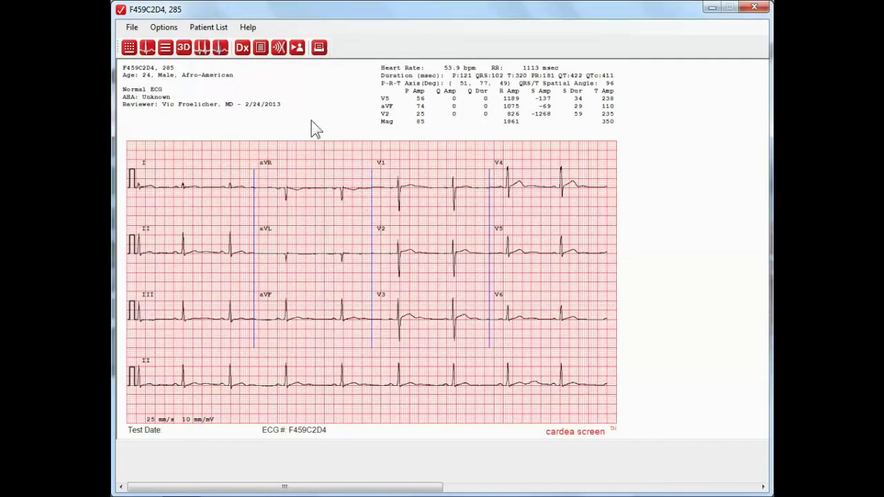
{"action": "left_click", "coordinate": [296, 48]}
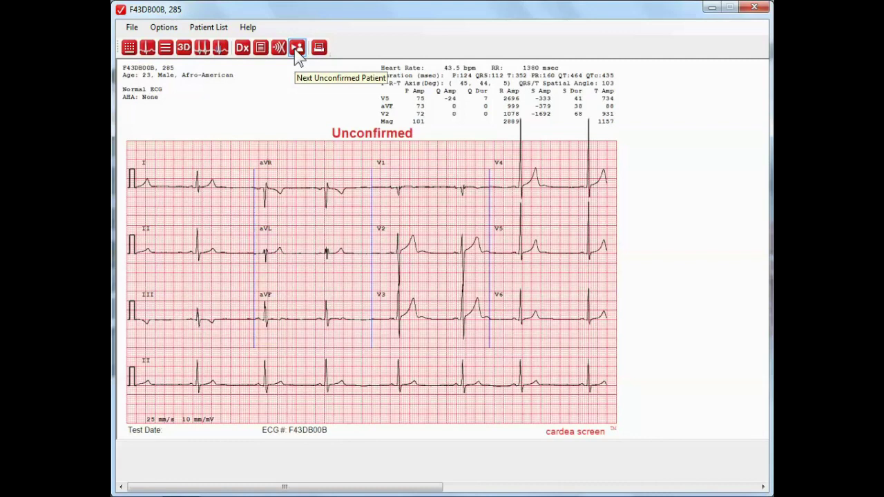
{"action": "left_click", "coordinate": [245, 48]}
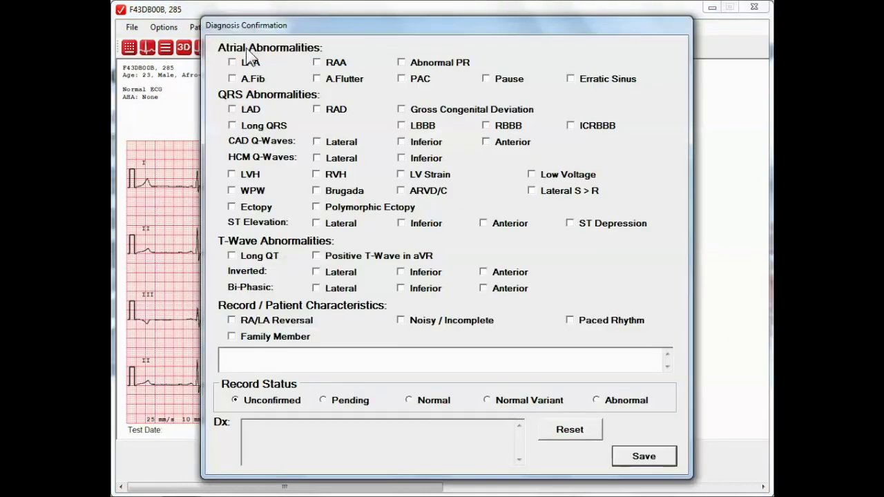
{"action": "left_click", "coordinate": [408, 402]}
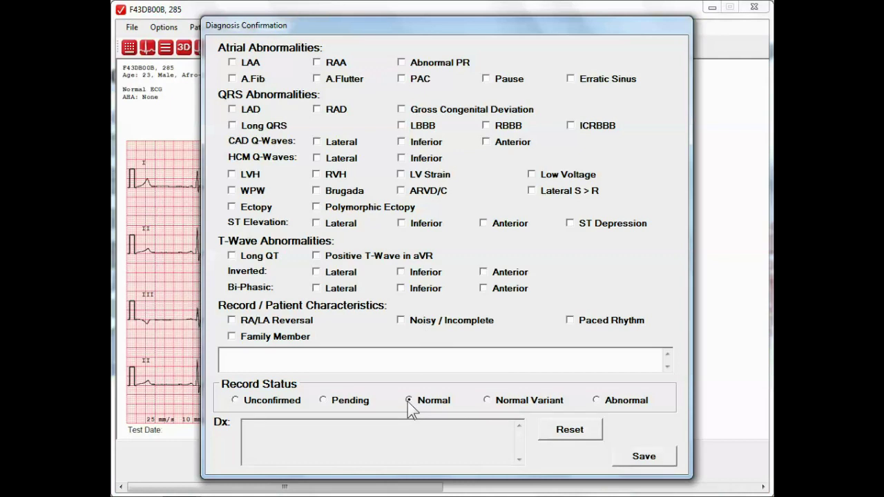
{"action": "left_click", "coordinate": [648, 460]}
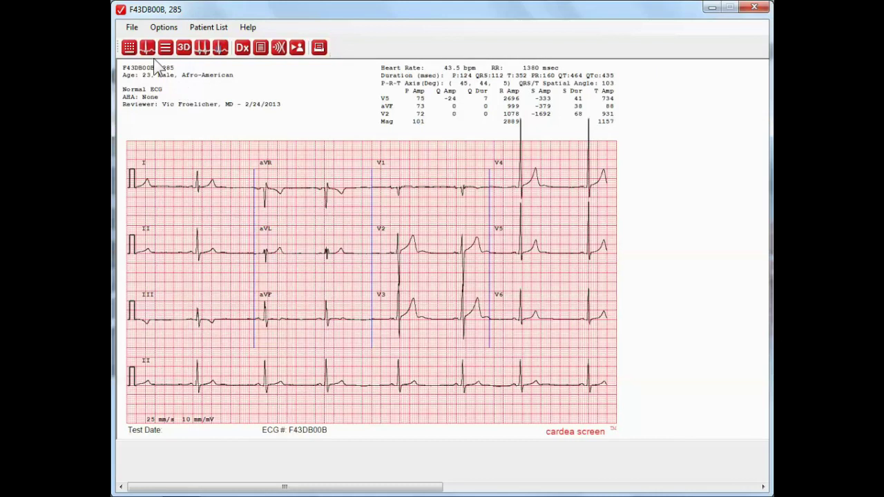
Step: Zoom lead V4 to fill the view at 25 mm/s and 10 mm/mV, then open the system start menu
{"action": "right_click", "coordinate": [536, 180]}
{"action": "left_click", "coordinate": [548, 185]}
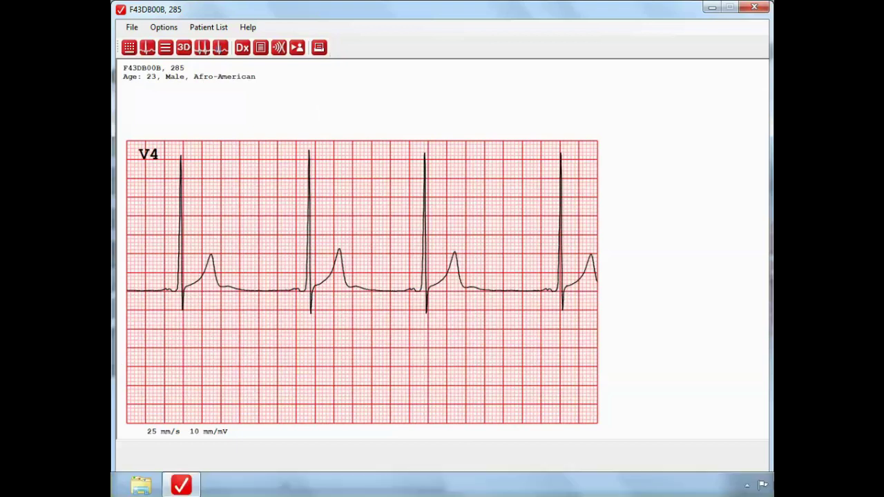
{"action": "key", "text": "super"}
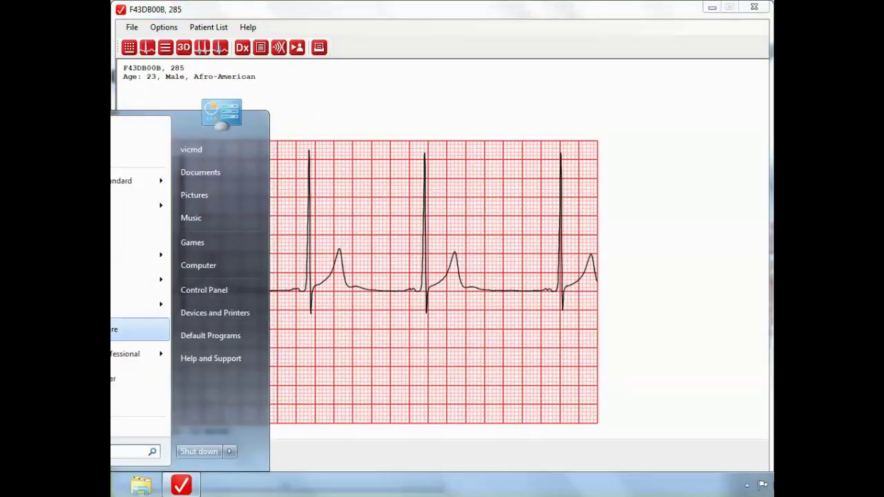
{"action": "mouse_move", "coordinate": [138, 304]}
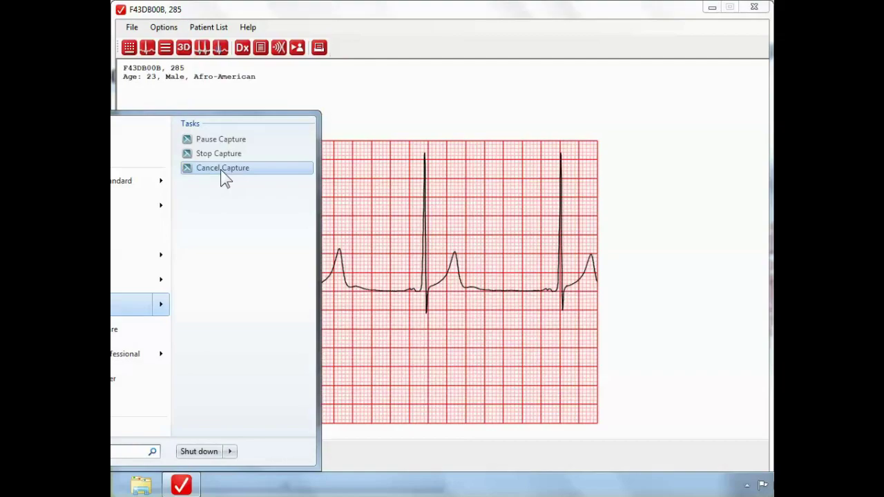